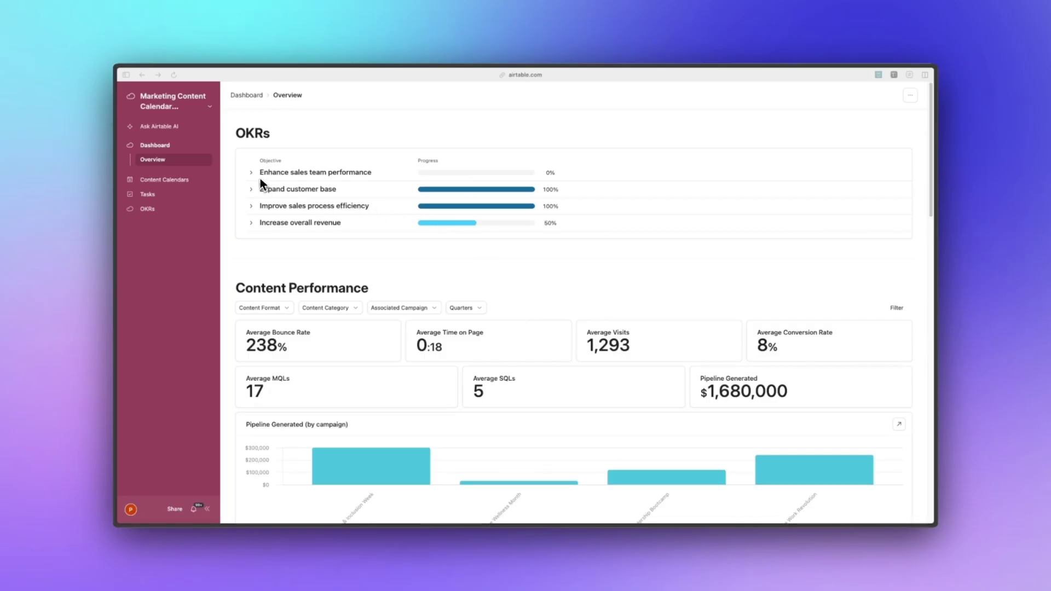
left_click(261, 183)
scroll(525, 329, "down", 8)
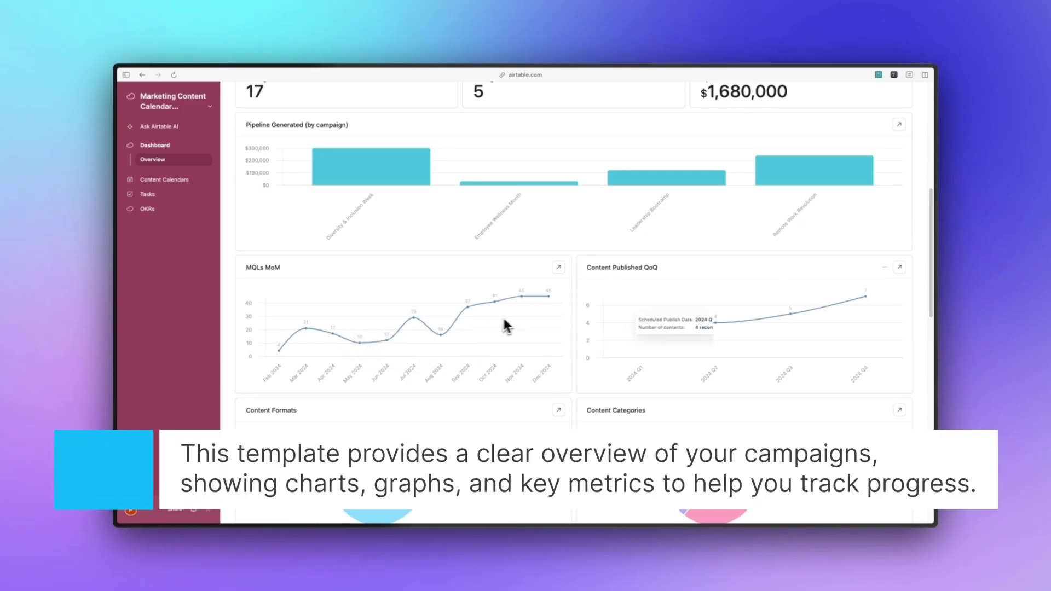
scroll(648, 353, "down", 5)
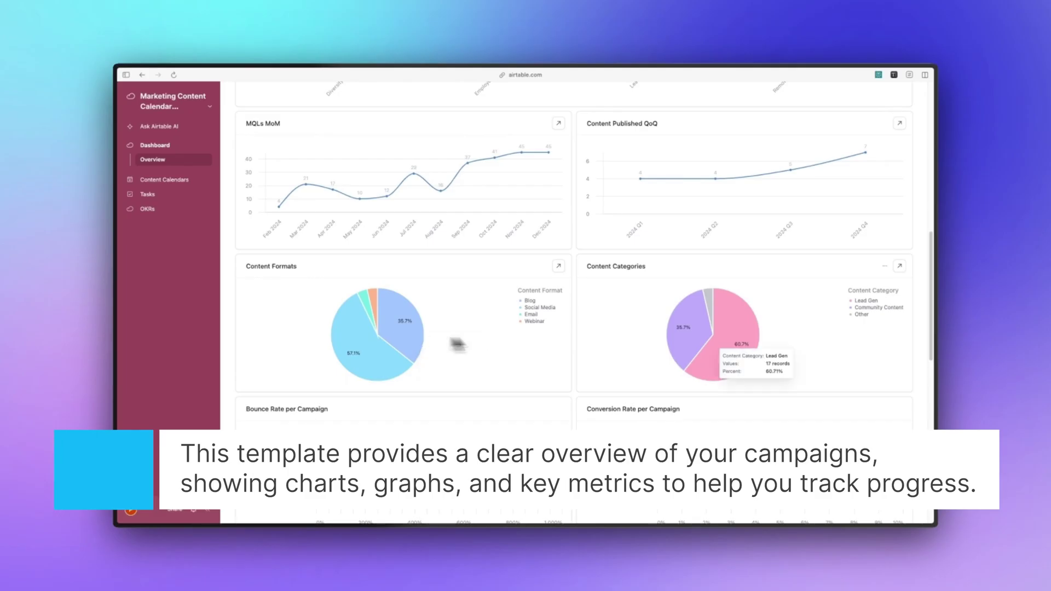
scroll(681, 342, "down", 5)
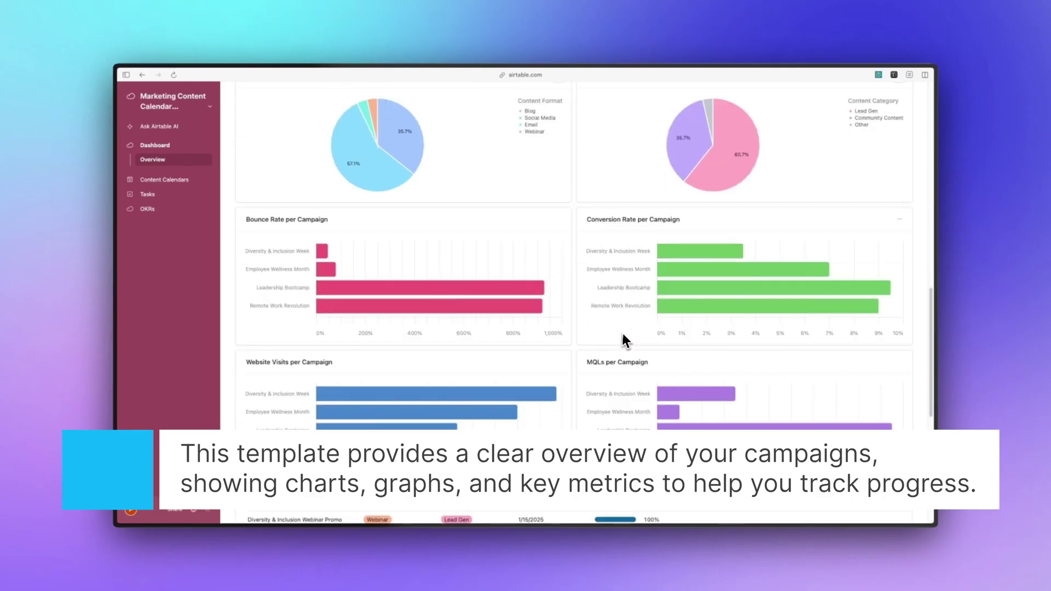
scroll(620, 330, "down", 3)
scroll(625, 332, "down", 3)
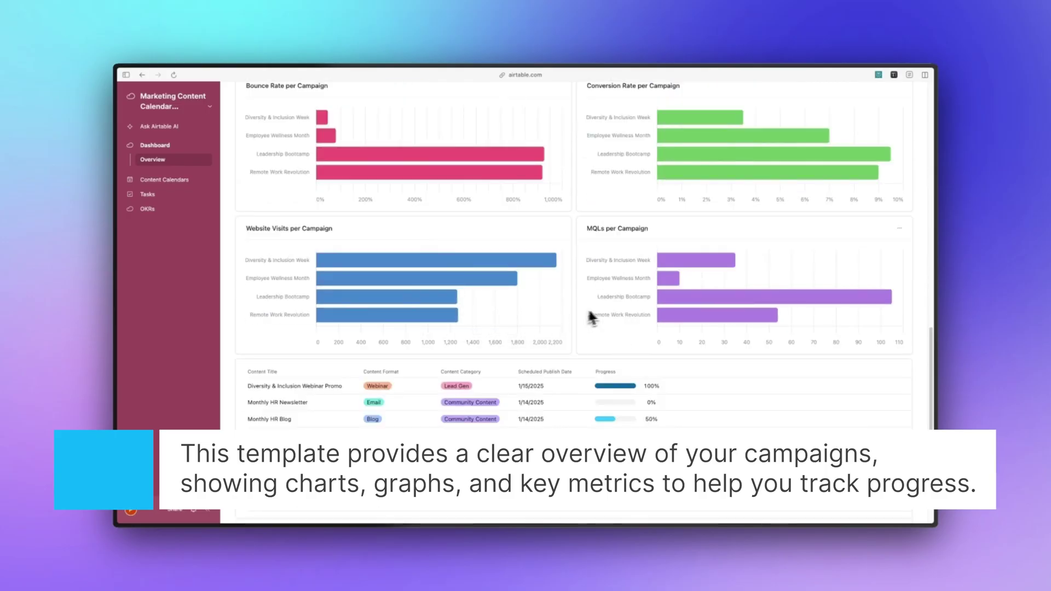
mouse_move(361, 385)
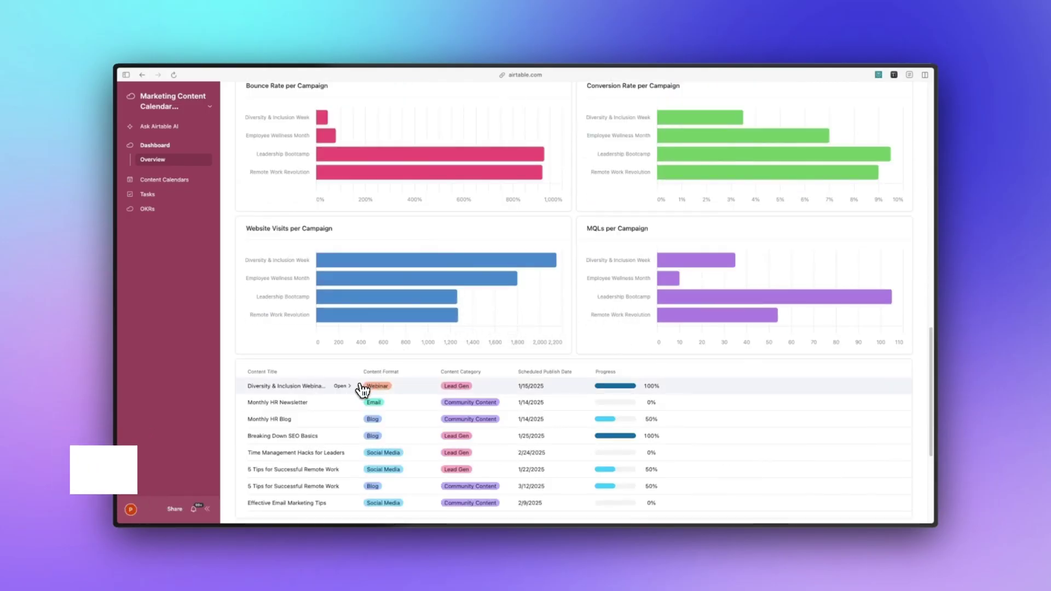
scroll(366, 387, "up", 3)
scroll(345, 362, "down", 5)
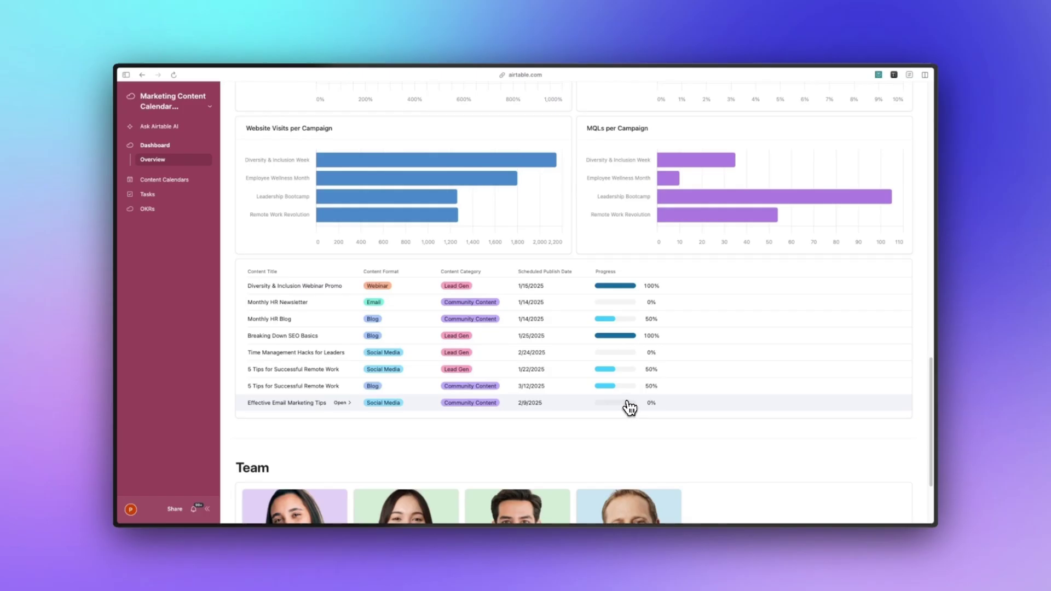
scroll(630, 407, "down", 3)
scroll(630, 407, "down", 2)
left_click(328, 473)
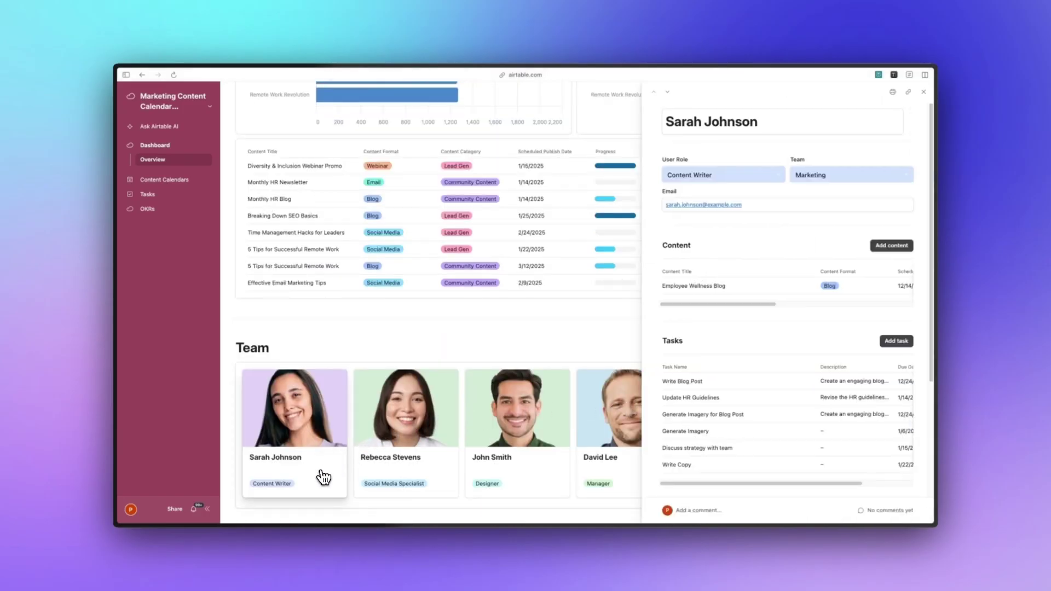
left_click(355, 359)
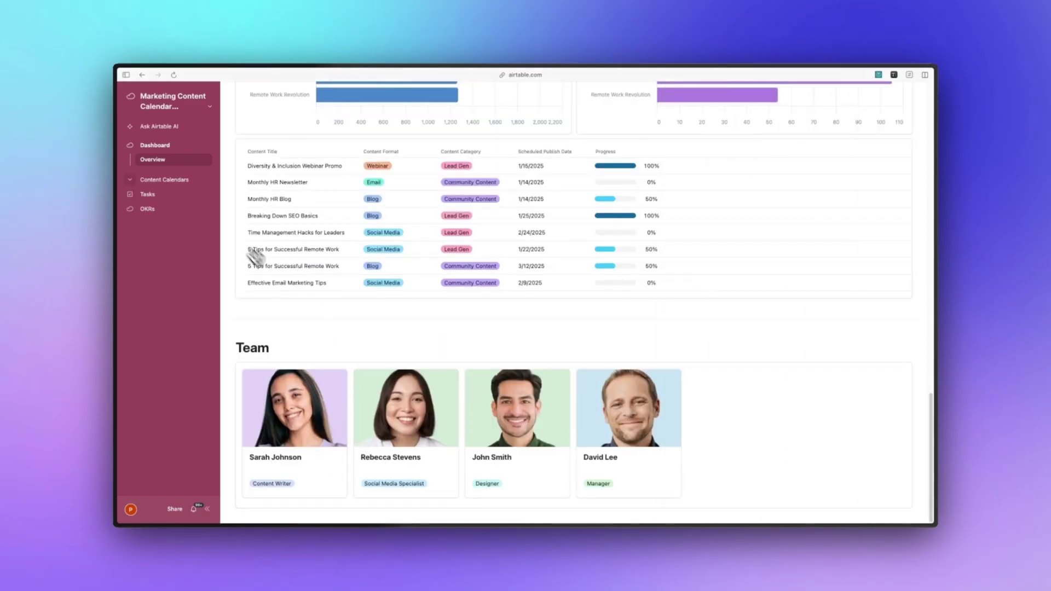
left_click(166, 179)
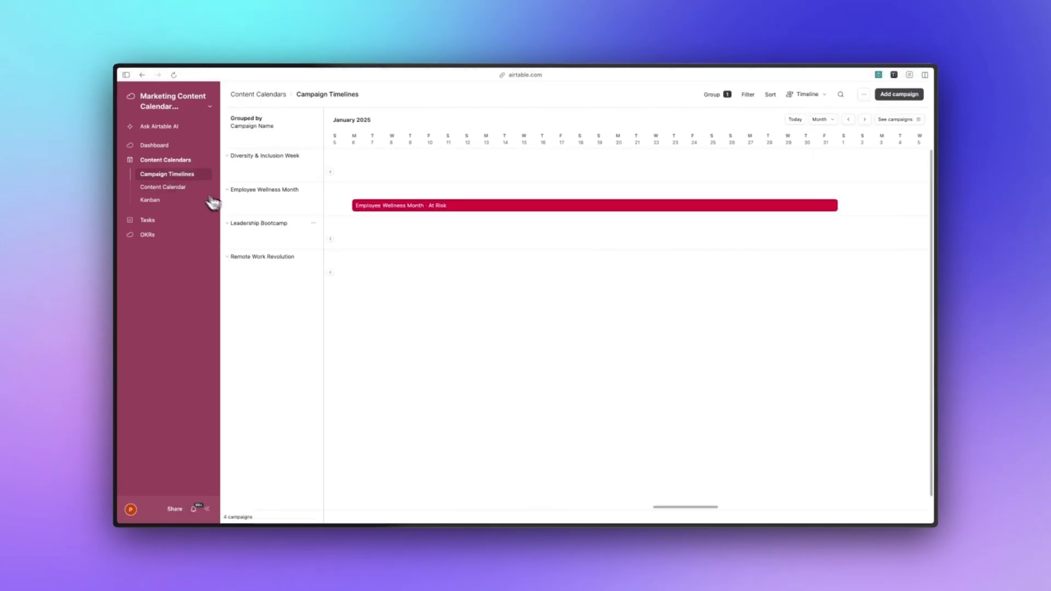
scroll(432, 262, "left", 5)
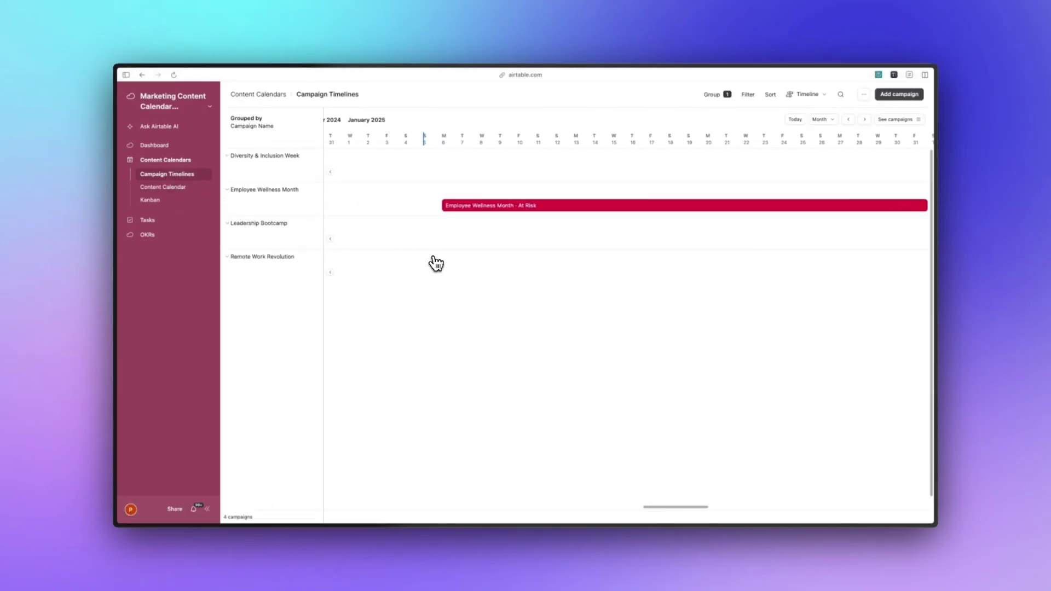
scroll(436, 262, "left", 5)
scroll(436, 262, "left", 5)
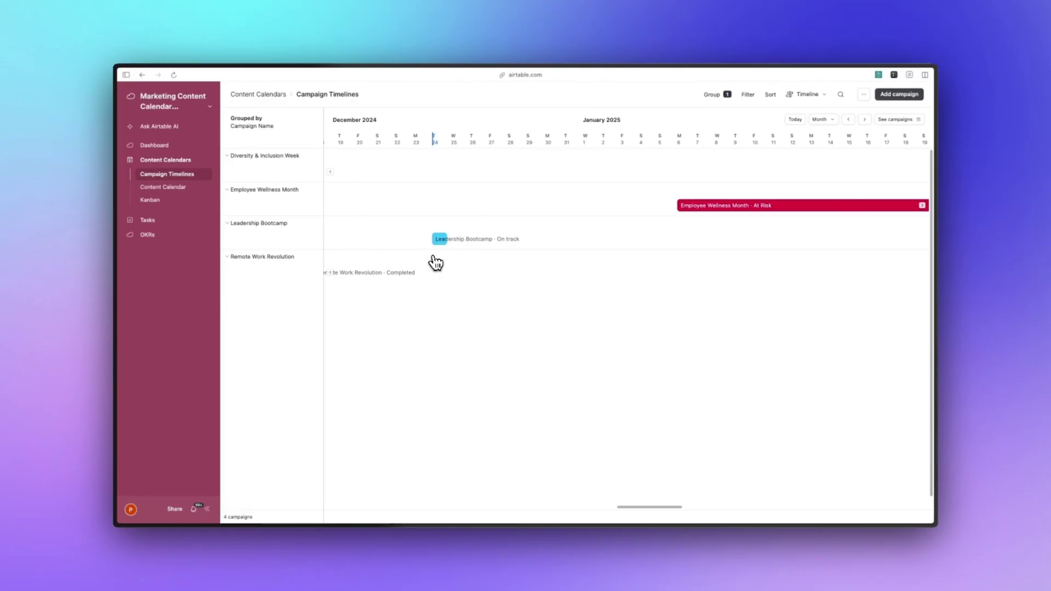
scroll(436, 262, "left", 5)
scroll(435, 262, "left", 5)
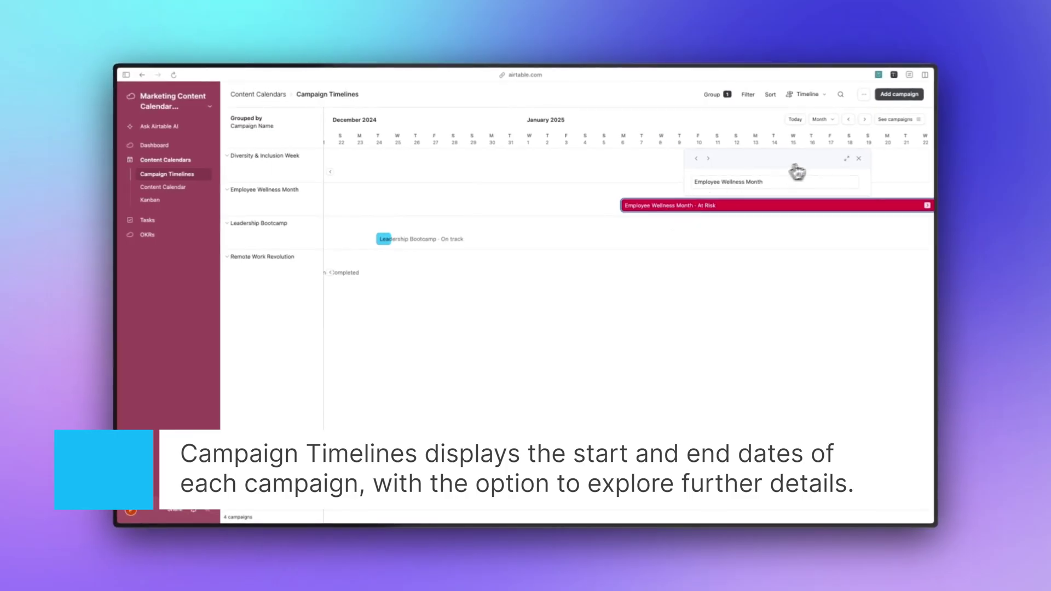
Expand the Employee Wellness Month campaign bar into its full record.
left_click(841, 162)
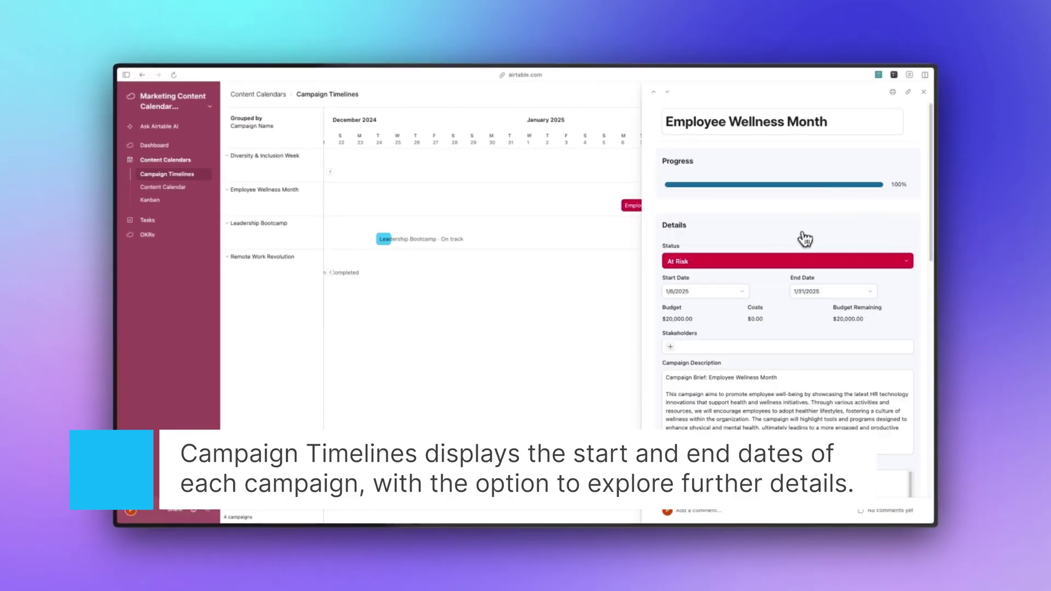
scroll(772, 292, "down", 2)
scroll(773, 292, "down", 2)
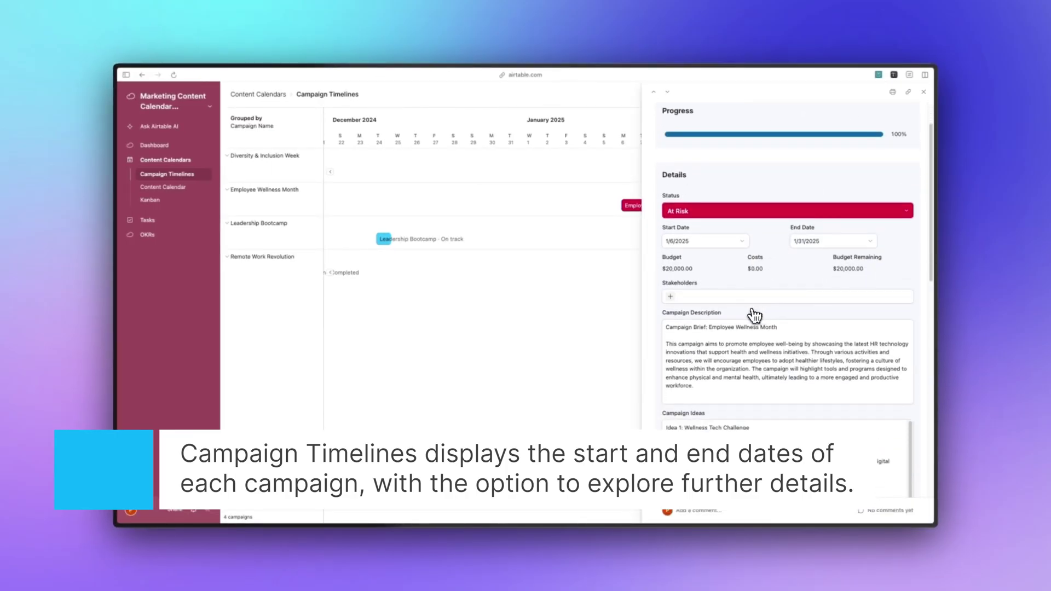
scroll(754, 315, "down", 6)
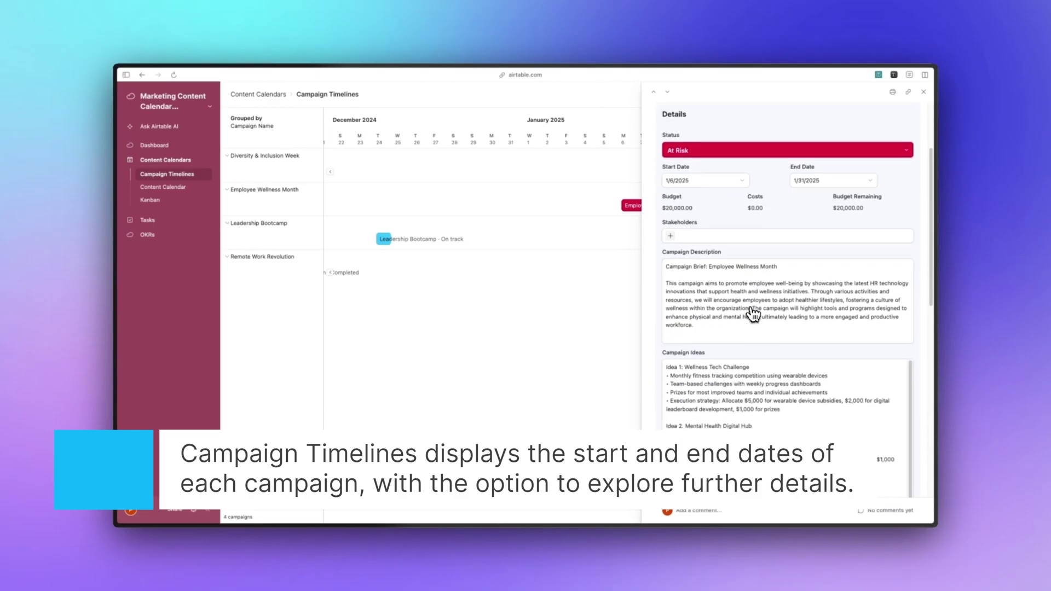
scroll(753, 314, "down", 3)
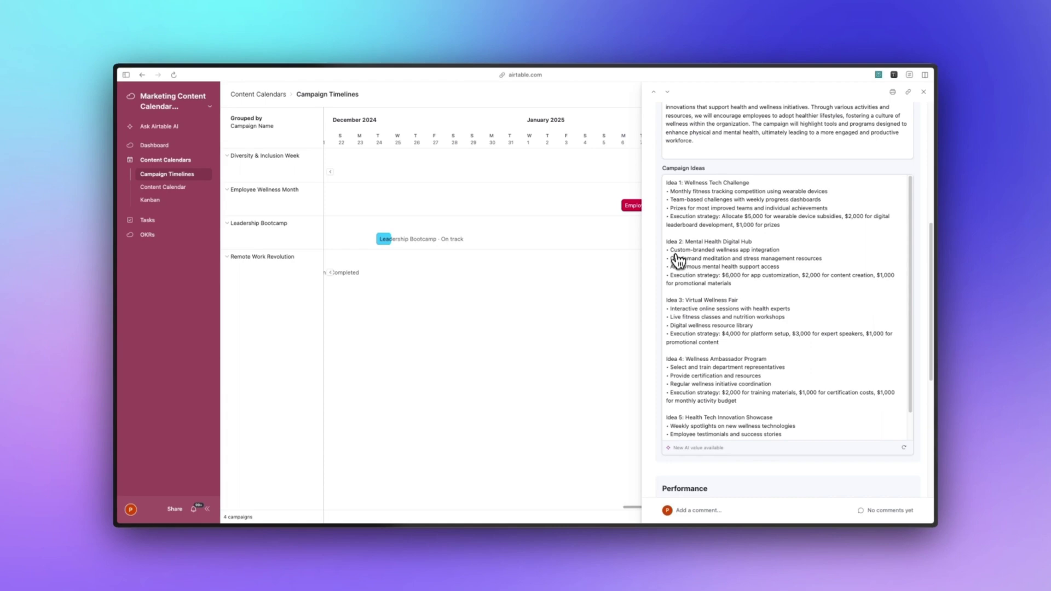
scroll(682, 281, "down", 3)
scroll(650, 328, "down", 3)
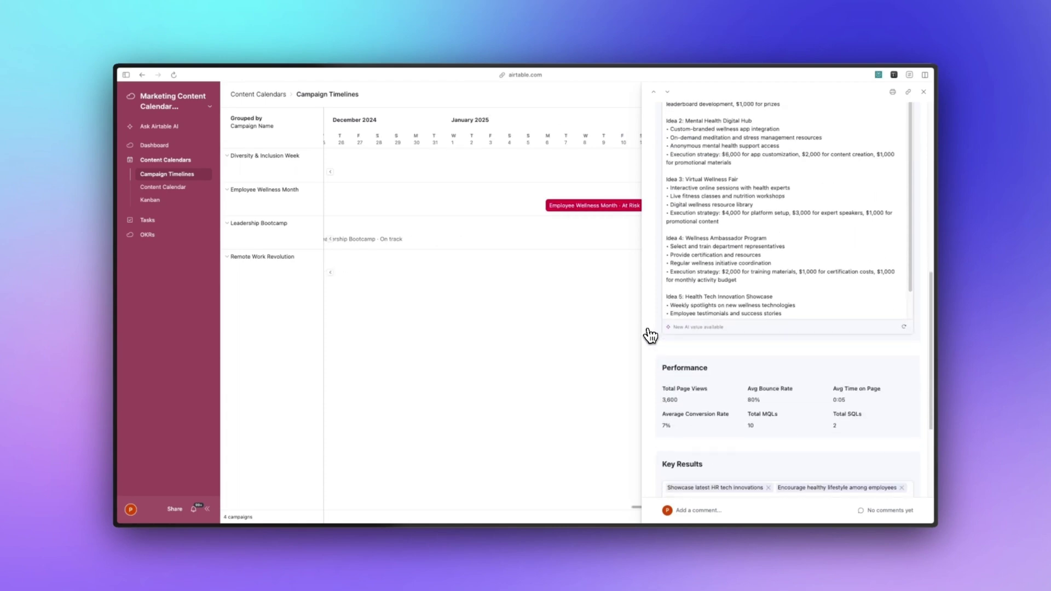
scroll(651, 336, "down", 2)
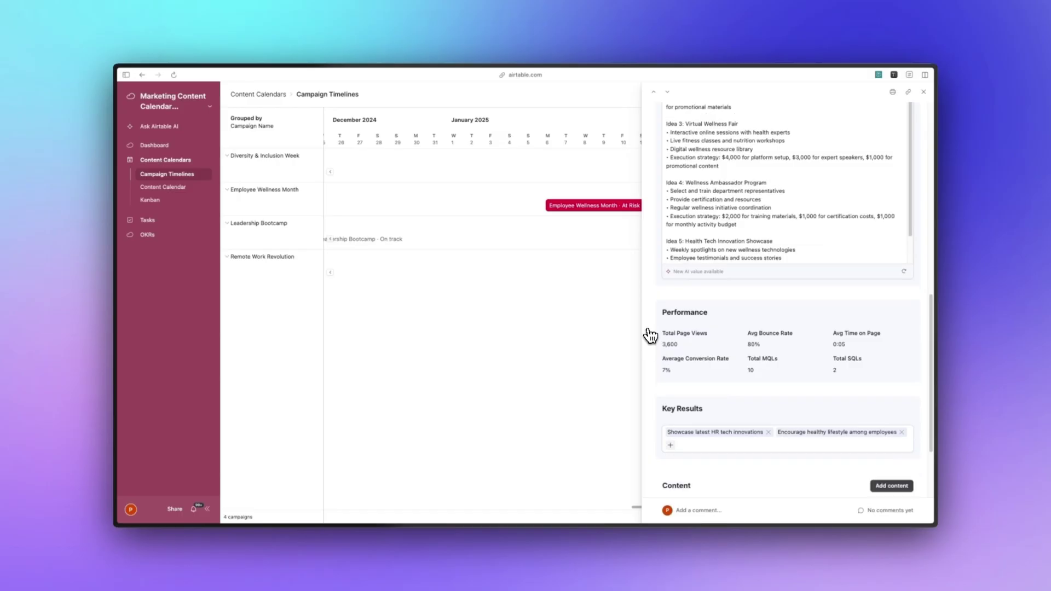
scroll(650, 335, "down", 3)
scroll(650, 334, "down", 1)
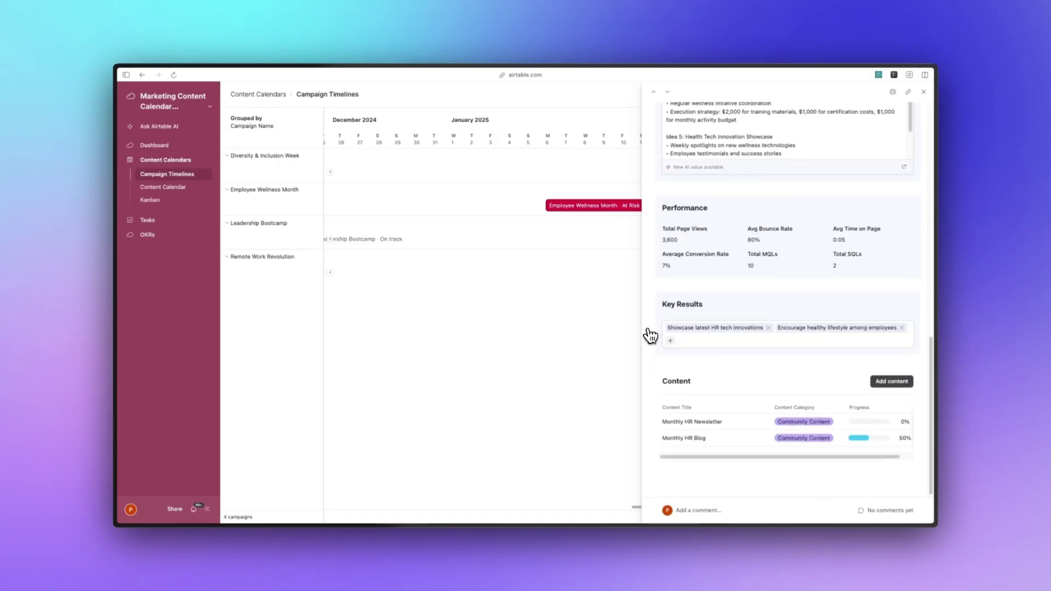
mouse_move(728, 418)
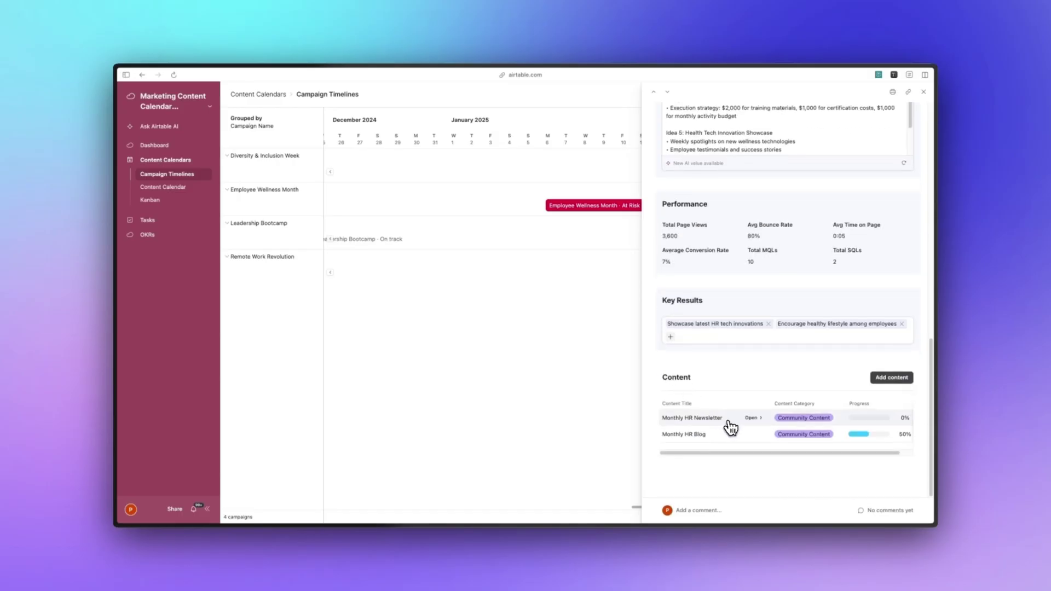
scroll(253, 232, "right", 5)
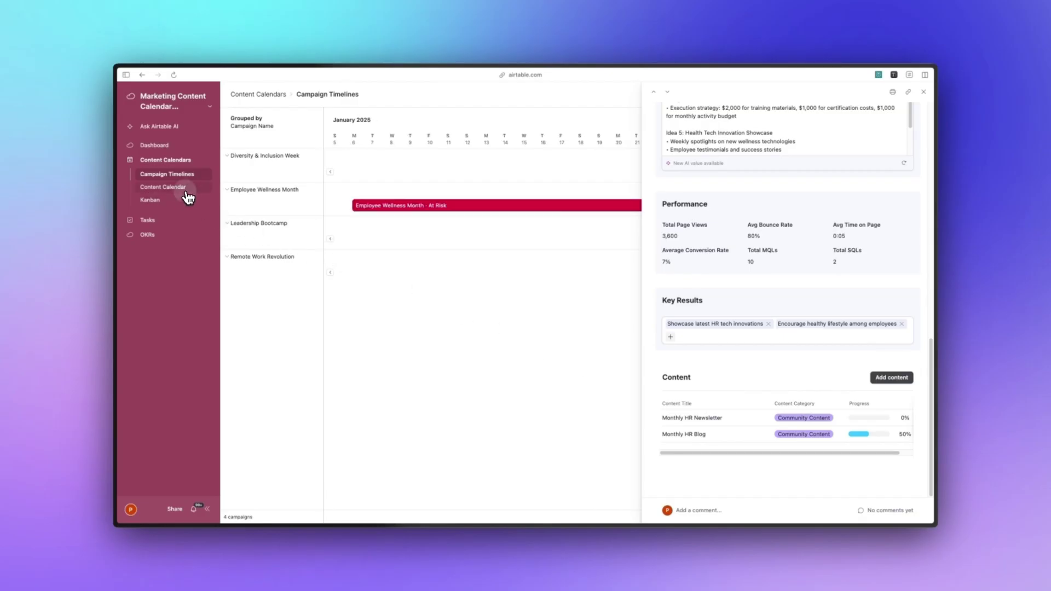
Switch to the monthly Content Calendar and expand the Effective Email Marketing Tips entry.
left_click(164, 188)
mouse_move(273, 308)
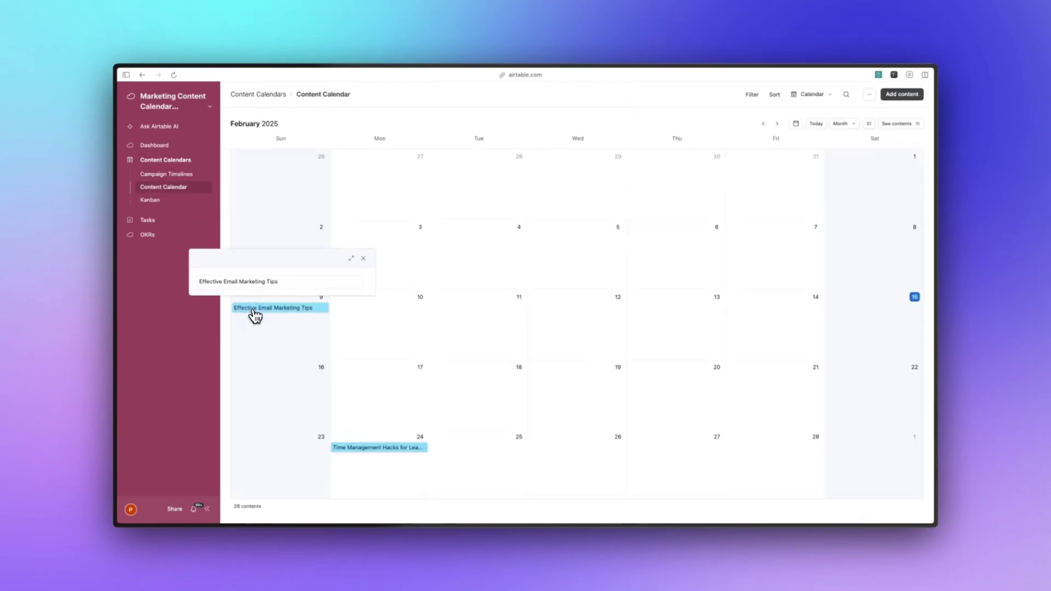
left_click(350, 258)
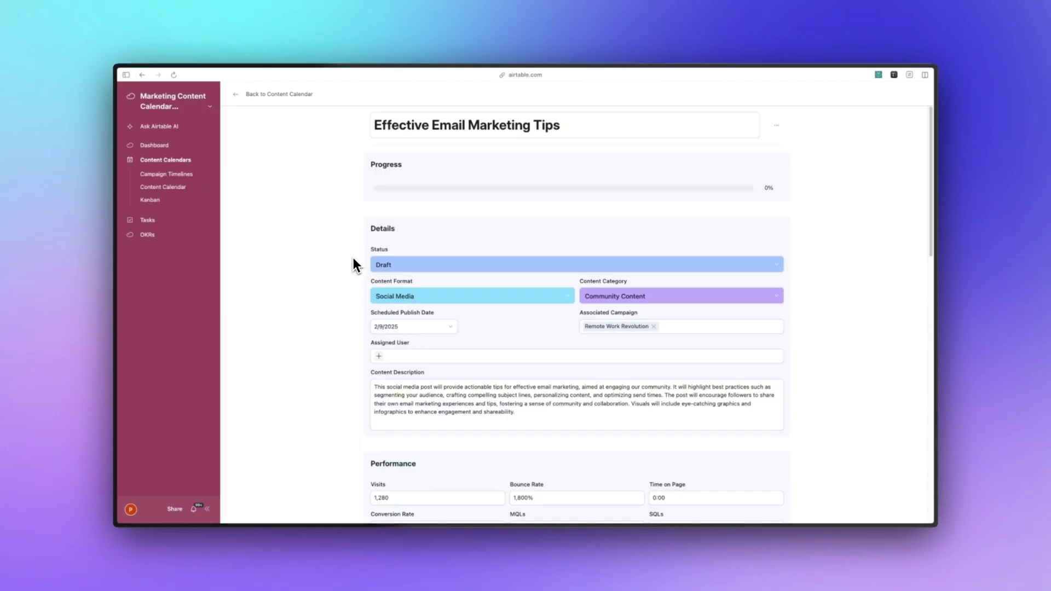
scroll(352, 258, "down", 5)
scroll(353, 257, "down", 3)
scroll(353, 257, "down", 2)
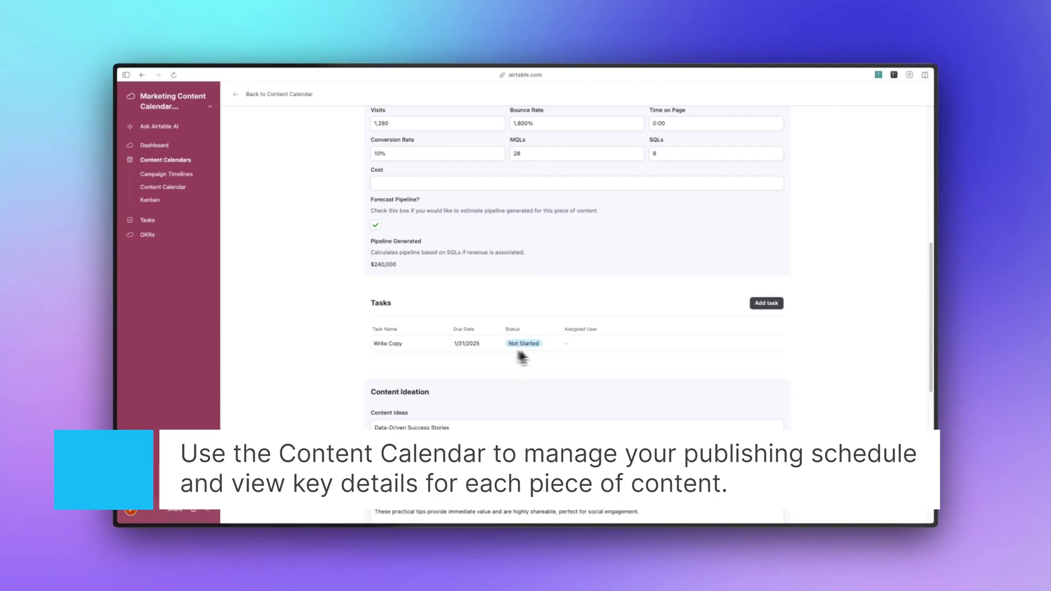
scroll(517, 372, "down", 2)
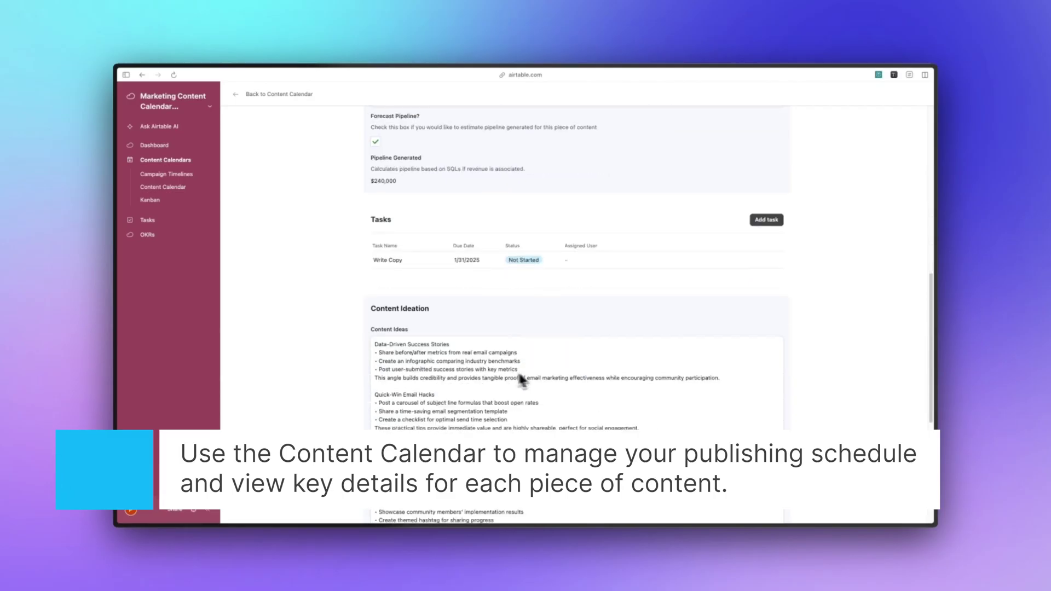
scroll(516, 381, "down", 2)
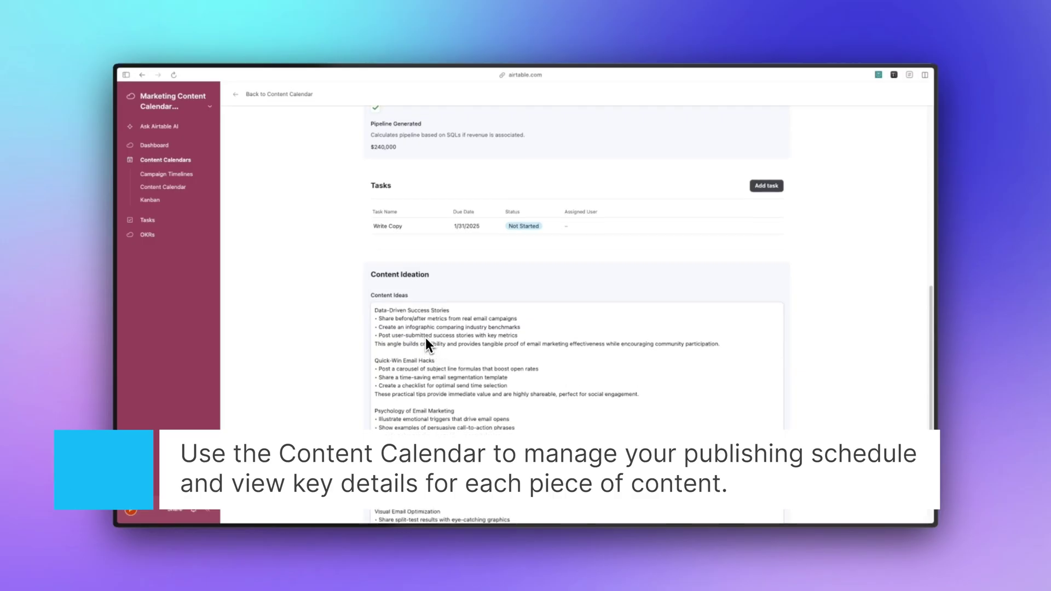
scroll(425, 337, "up", 10)
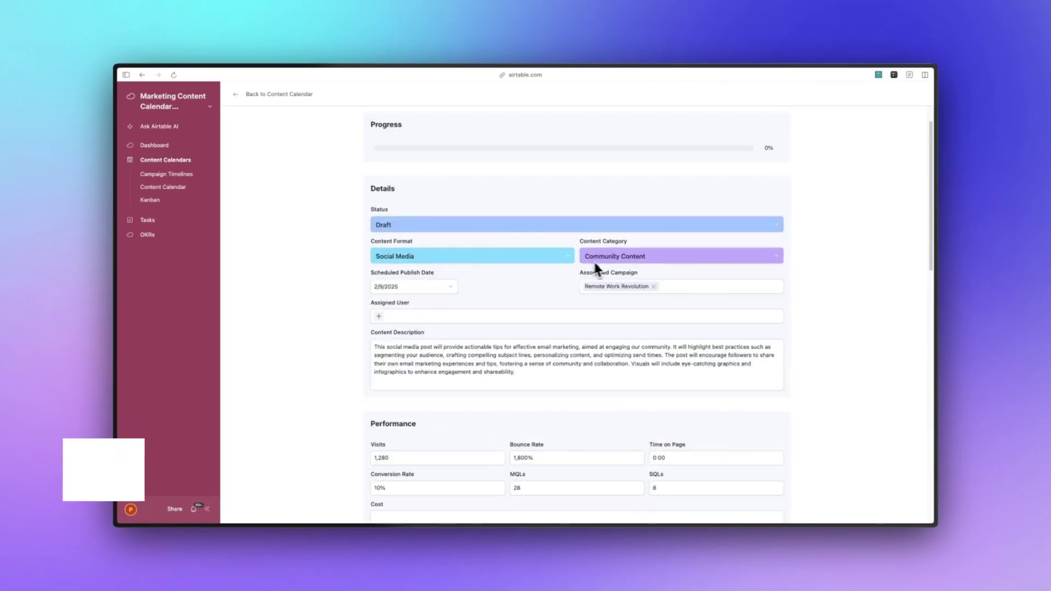
scroll(488, 300, "down", 10)
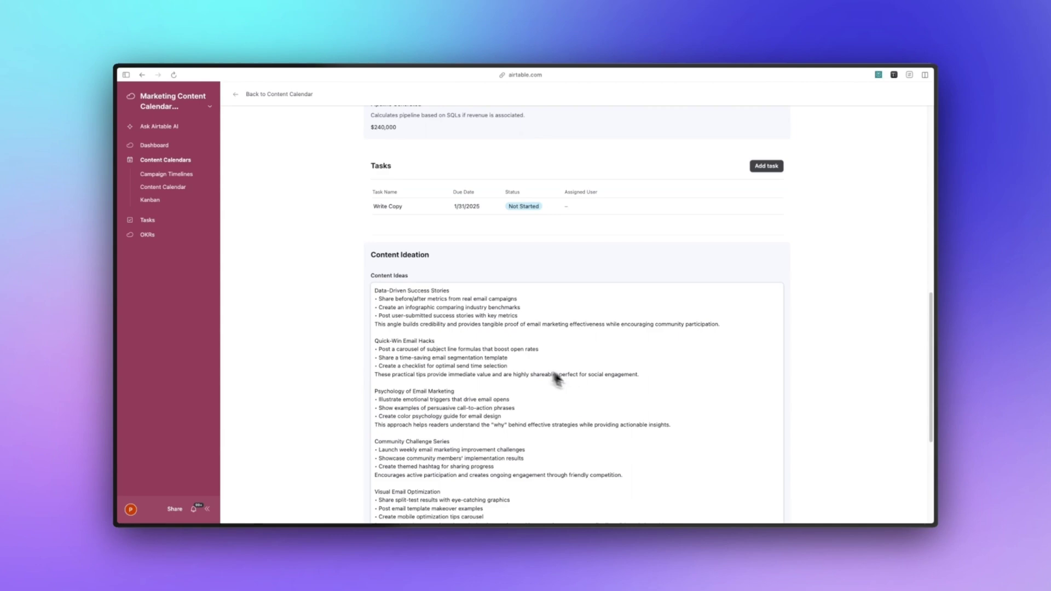
Copy 'Psychology of Email Marketing' into Selected Idea and regenerate the AI Content Draft.
left_click_drag(669, 425, 415, 392)
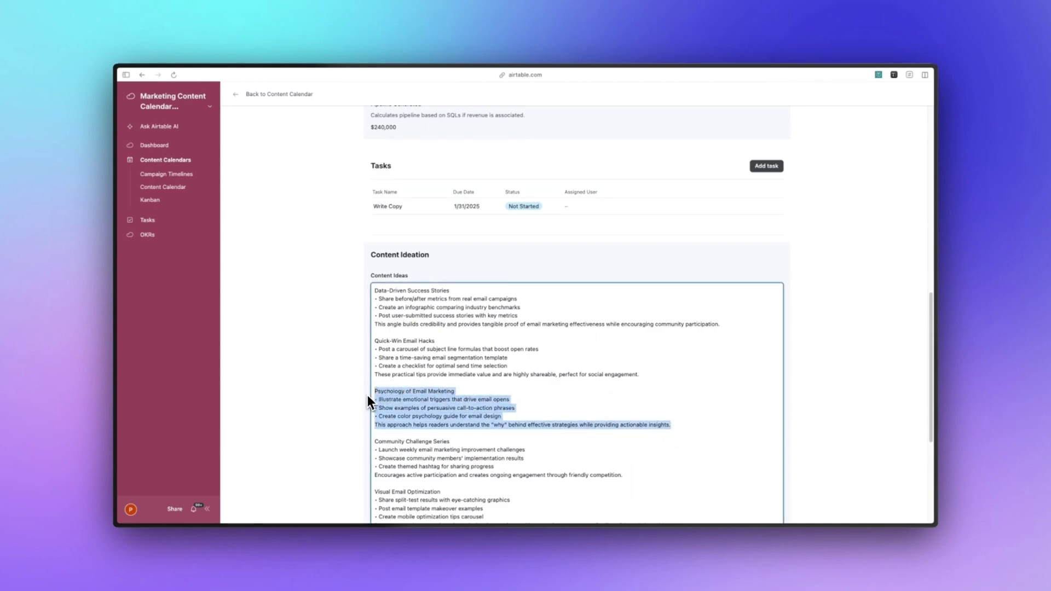
key("ctrl+c")
scroll(369, 395, "down", 5)
left_click(388, 386)
key("ctrl+v")
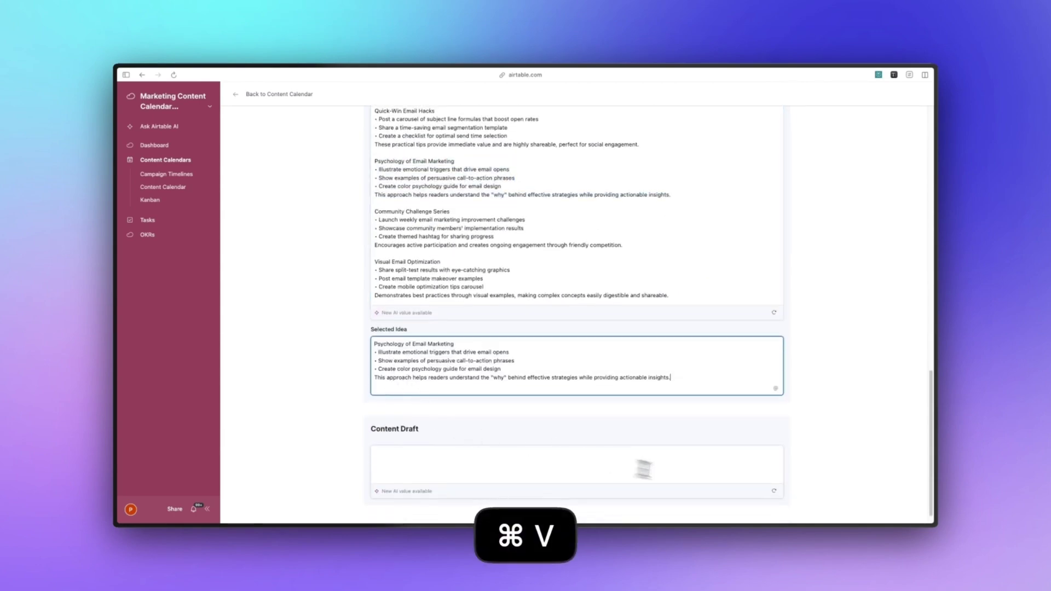
left_click(774, 492)
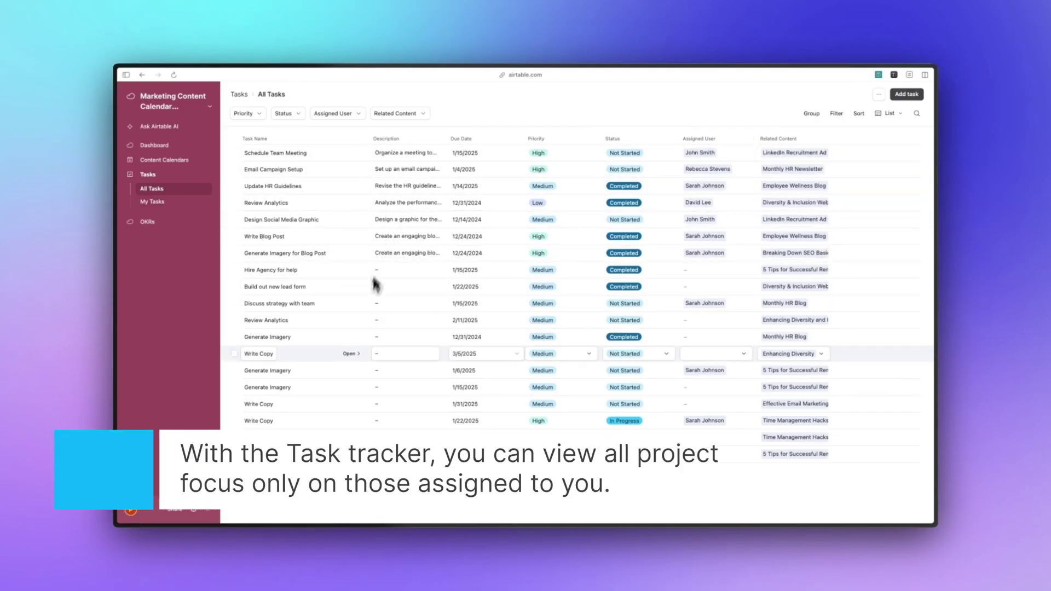
Check the Write Copy card on the My Tasks board, then switch to OKRs Objectives.
left_click(151, 202)
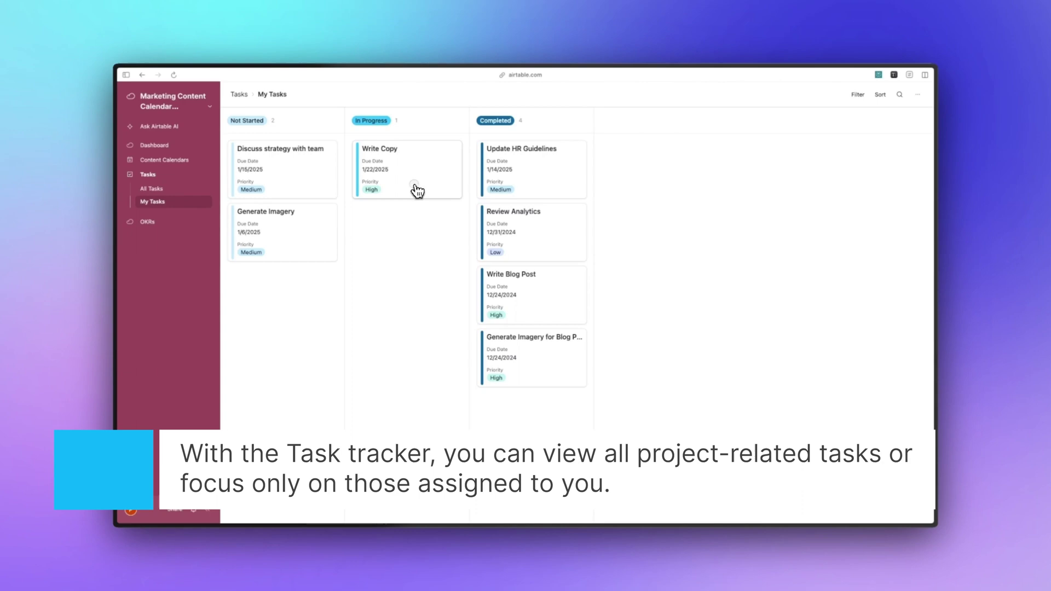
left_click(415, 189)
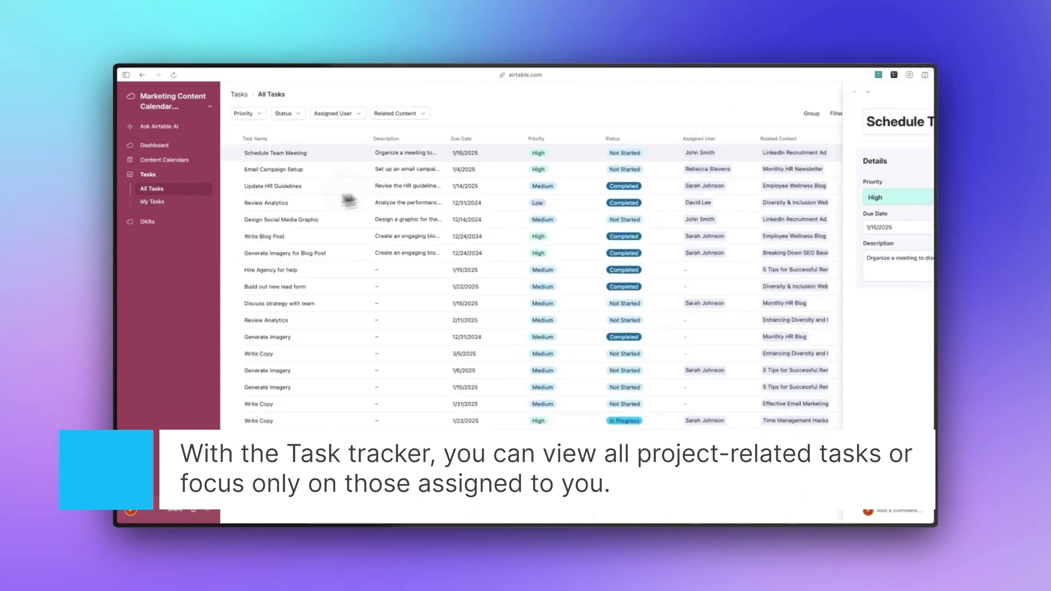
left_click(147, 220)
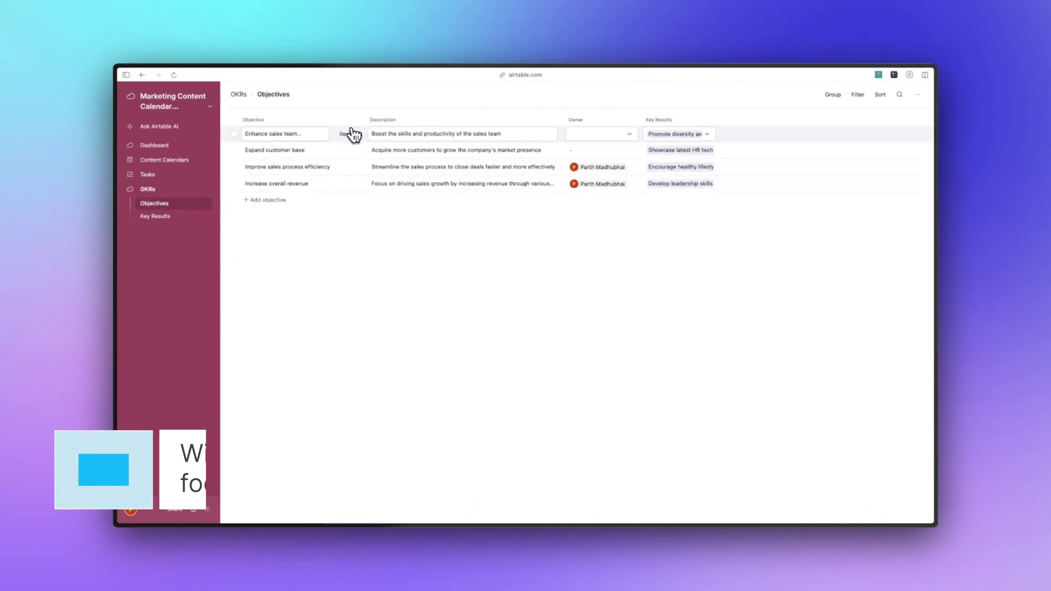
Expand the Enhance sales team performance row and open its Promote diversity and inclusion key result.
left_click(352, 137)
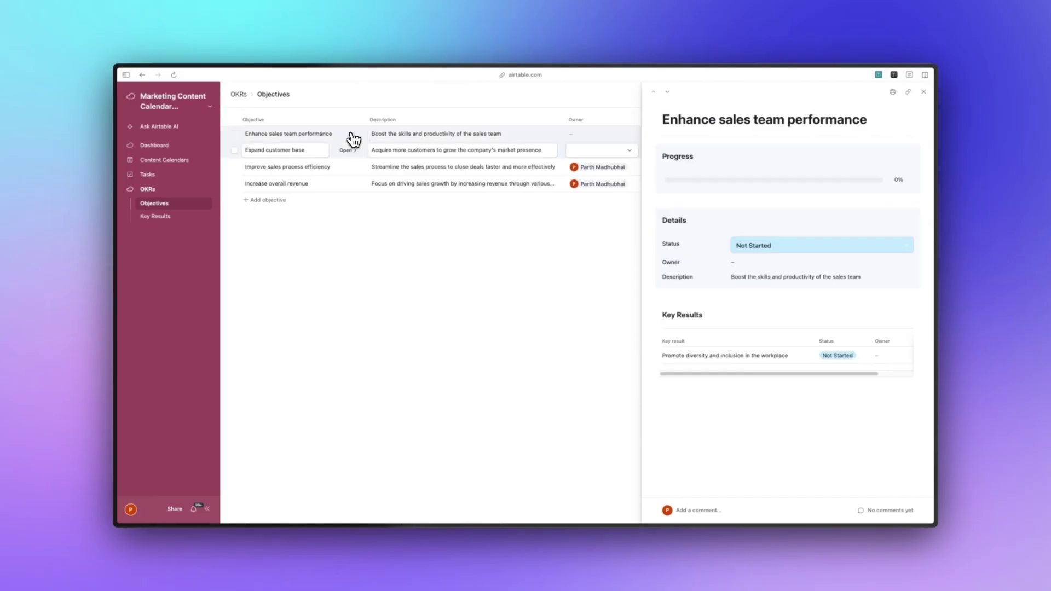
mouse_move(722, 355)
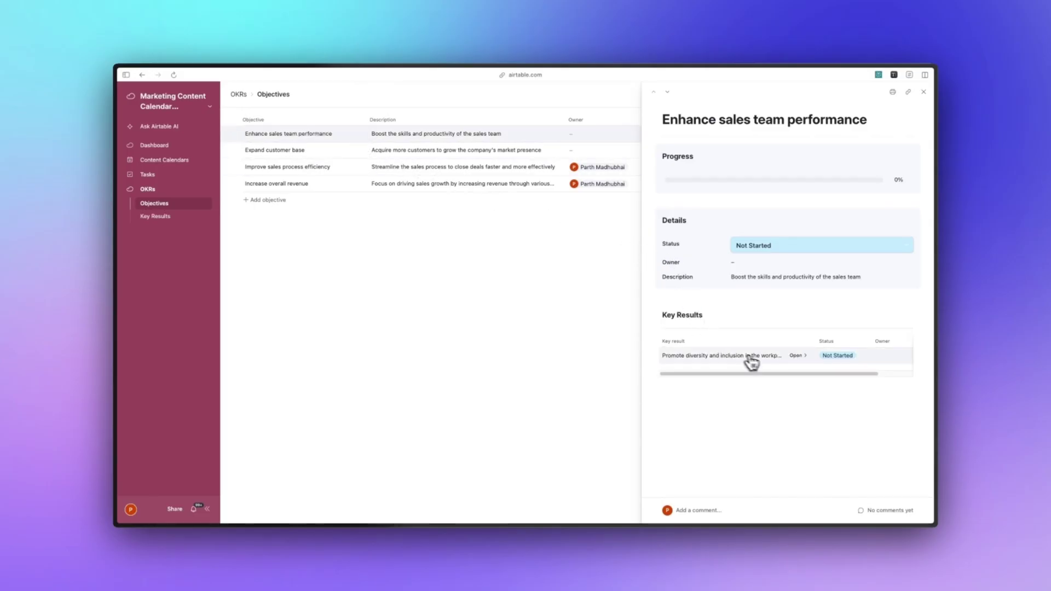
left_click(783, 362)
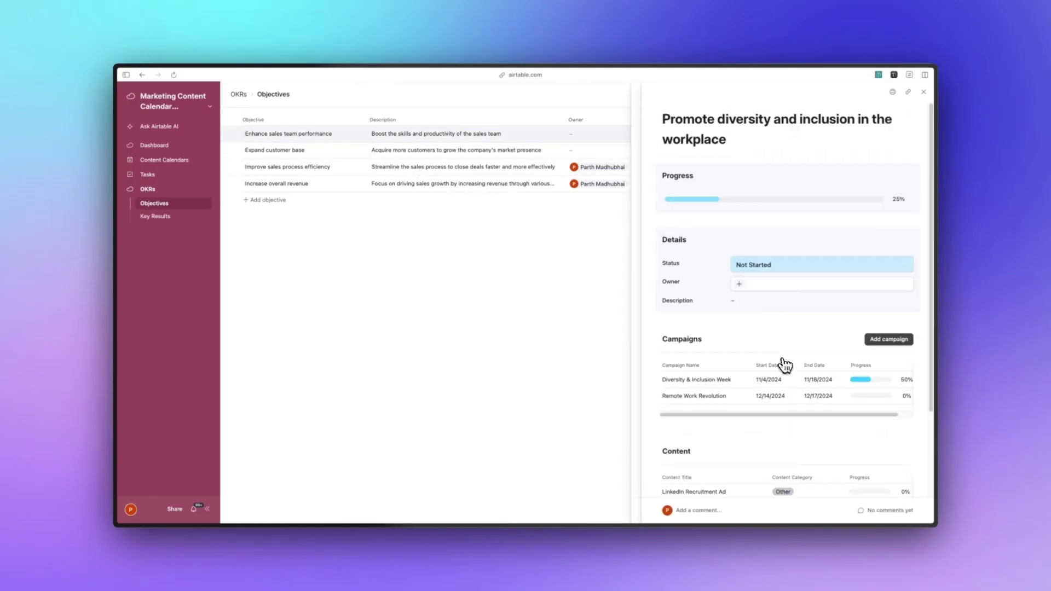
scroll(783, 354, "down", 2)
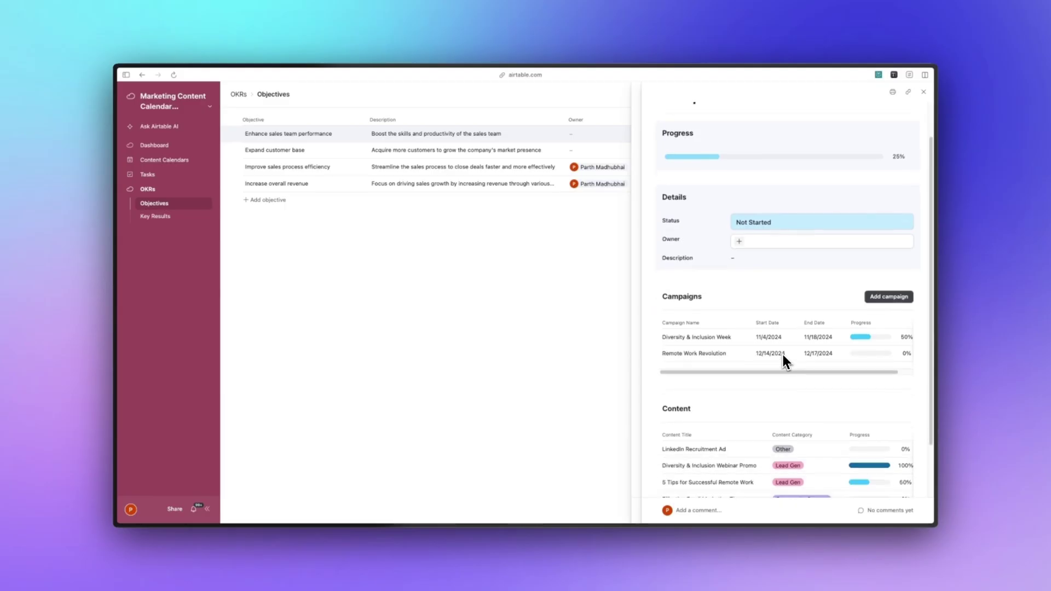